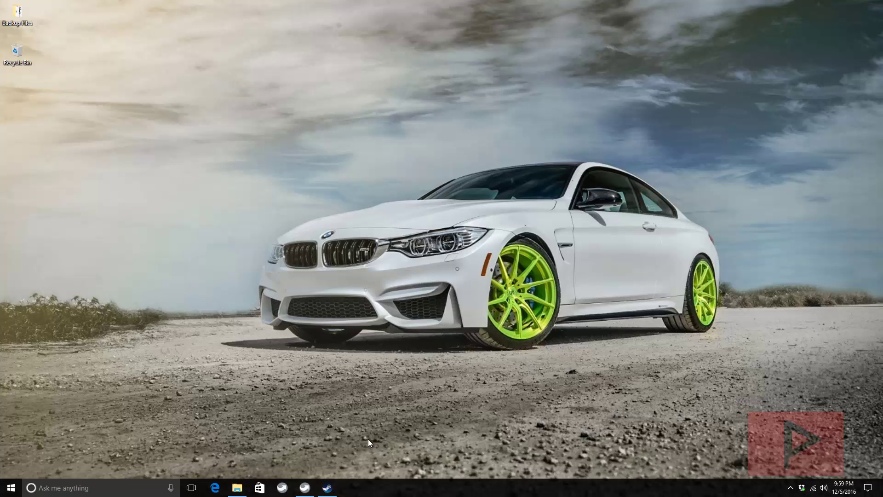
Switch to Steam, locate Call of Duty: Modern Warfare 3 - Dedicated Server in the tools library, and minimize Steam
left_click(328, 488)
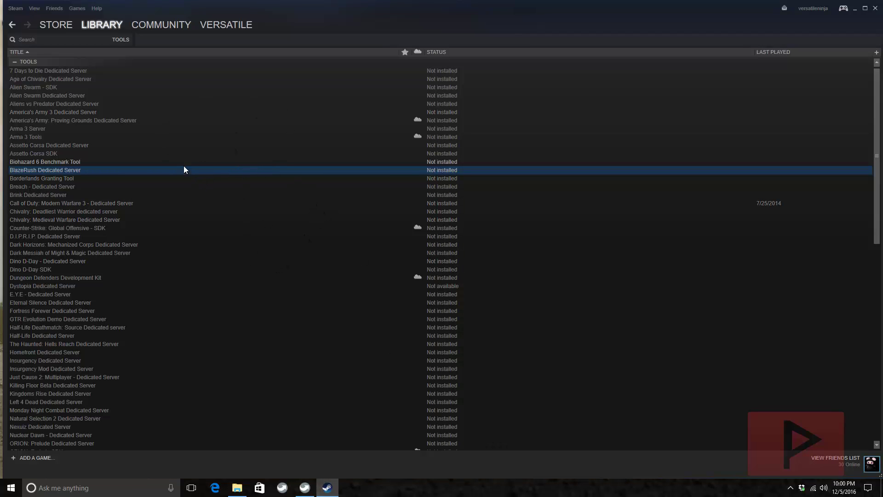
left_click(96, 202)
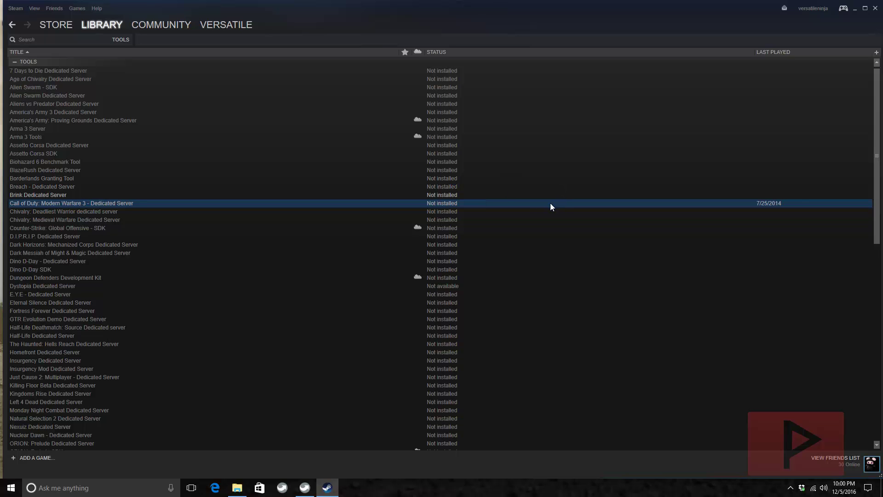
left_click(855, 8)
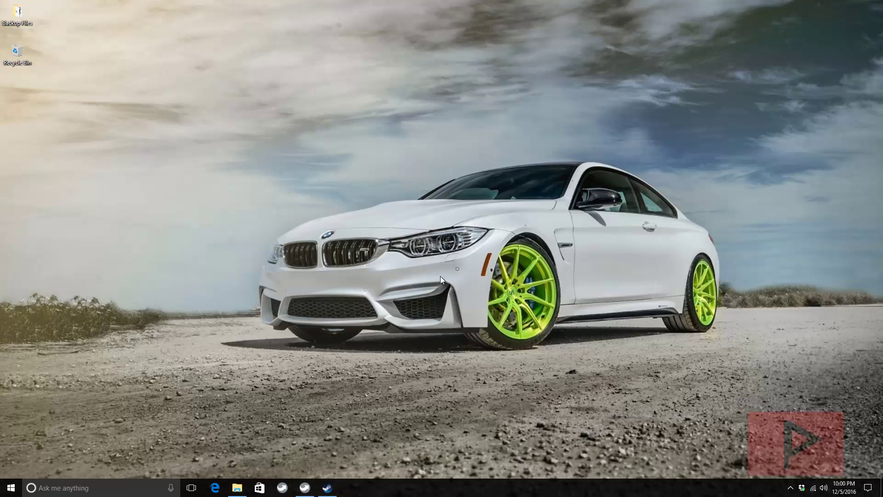
Switch to File Explorer and extract MW3_AIO_old_to_2.7.3.11.zip in place in the MW3 files folder using 7-Zip
left_click(237, 487)
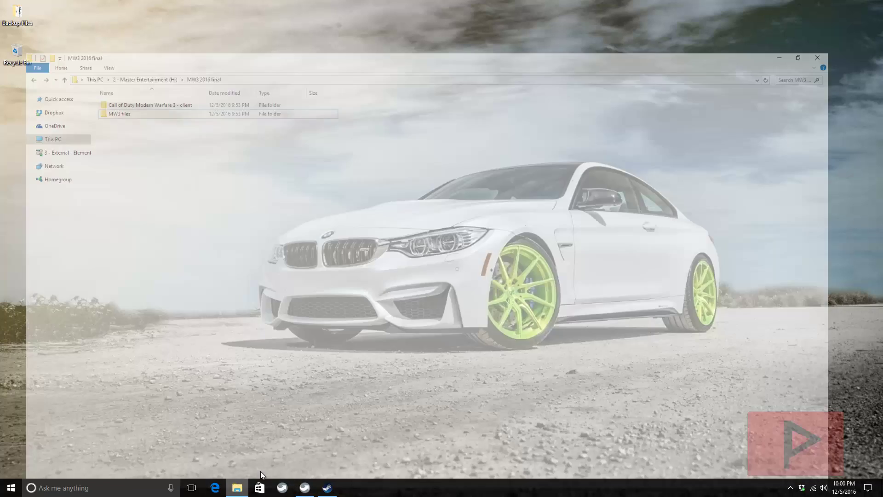
double_click(104, 66)
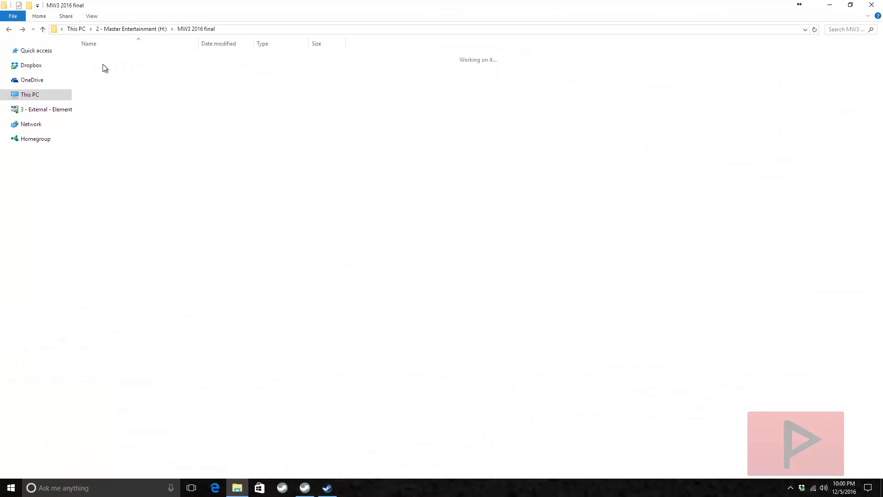
left_click(140, 58)
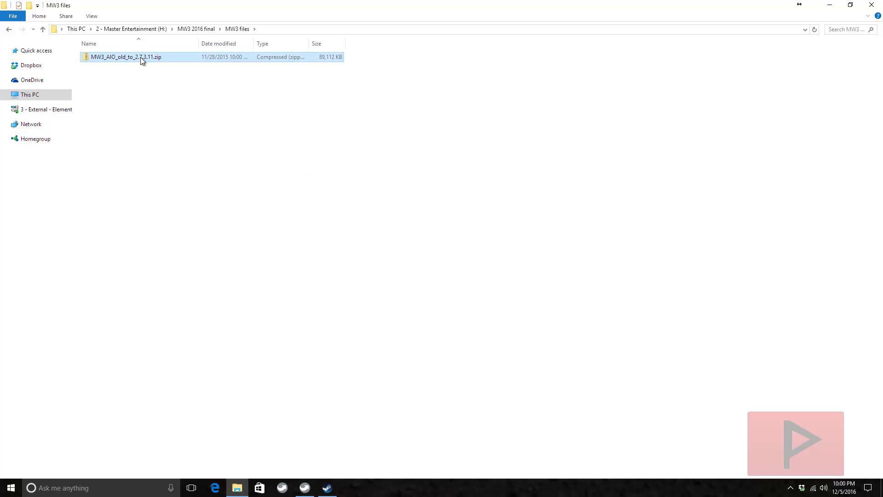
right_click(140, 58)
mouse_move(203, 129)
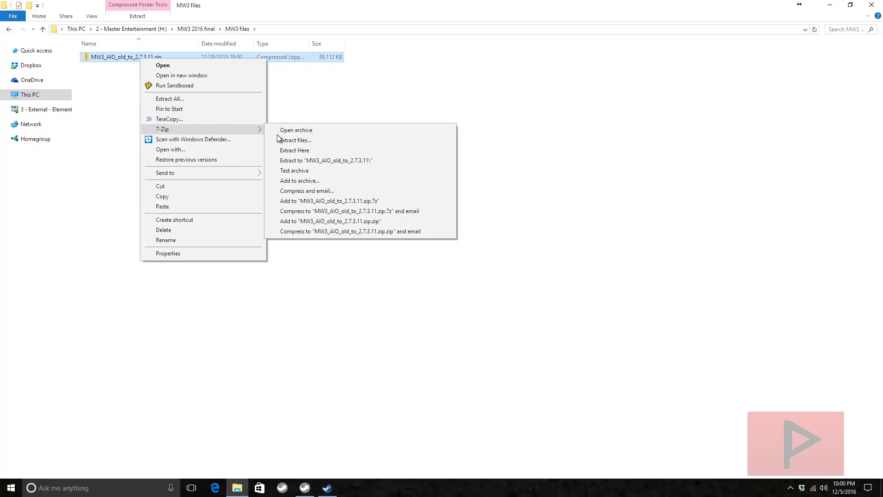
left_click(317, 151)
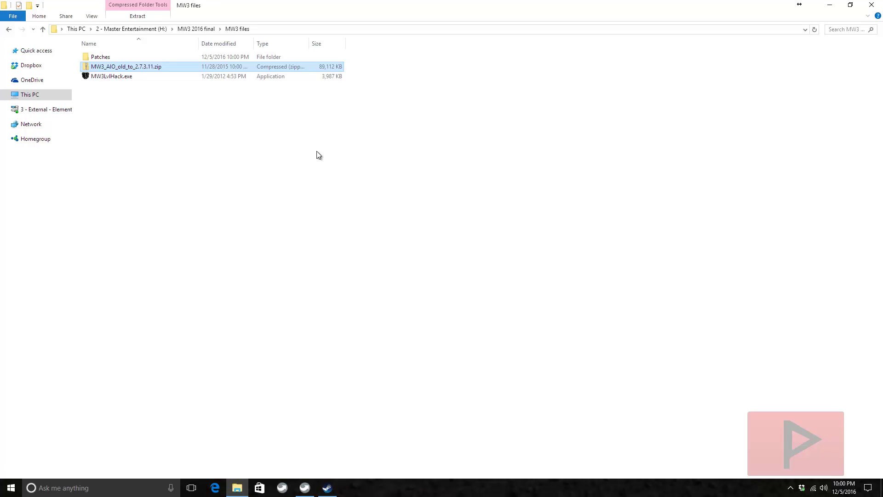
left_click(266, 172)
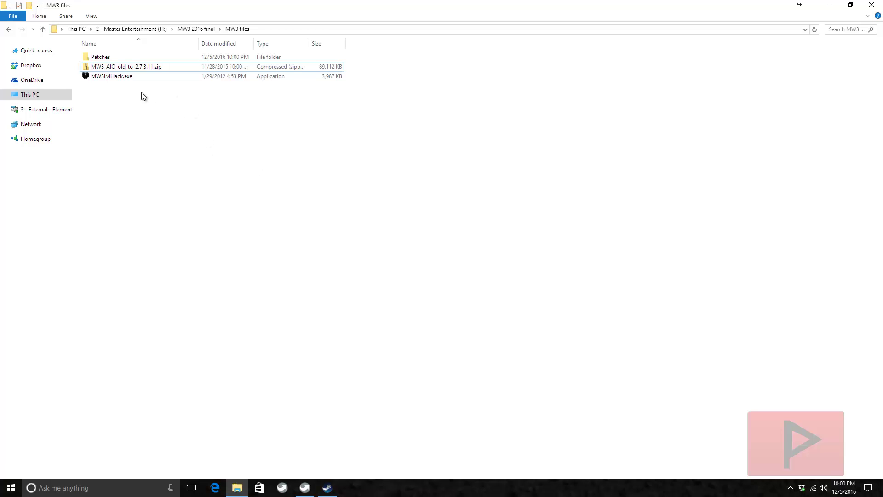
Run the TMW3Update-2.7.3.5-full.exe patcher from the extracted Patches folder
left_click(139, 79)
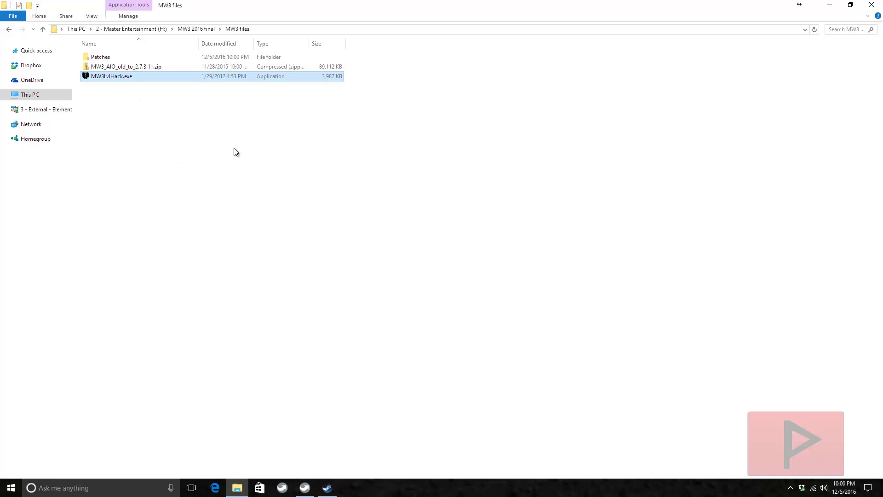
double_click(143, 55)
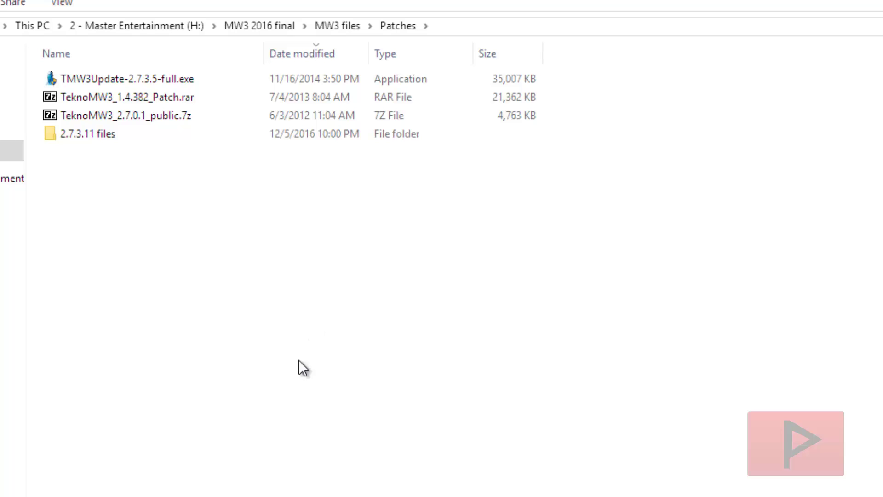
double_click(143, 82)
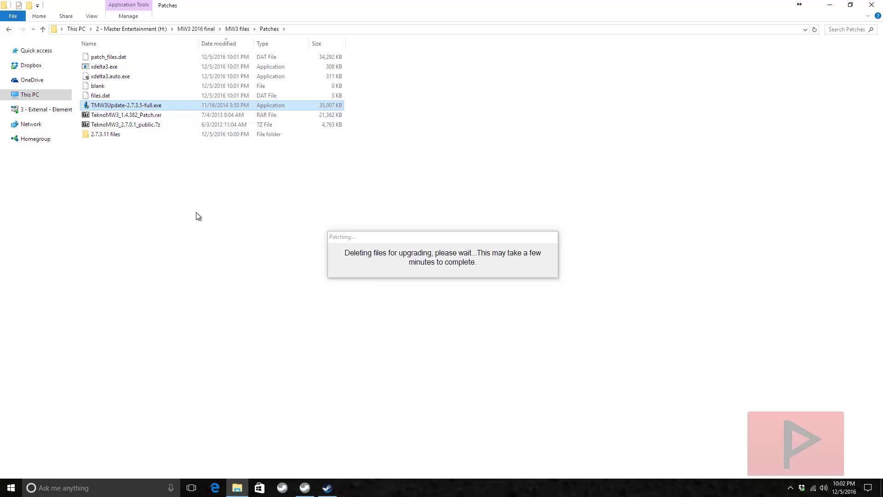
left_click(236, 216)
Look through the contents of the Call of Duty Modern Warfare 3 - client folder
left_click(9, 30)
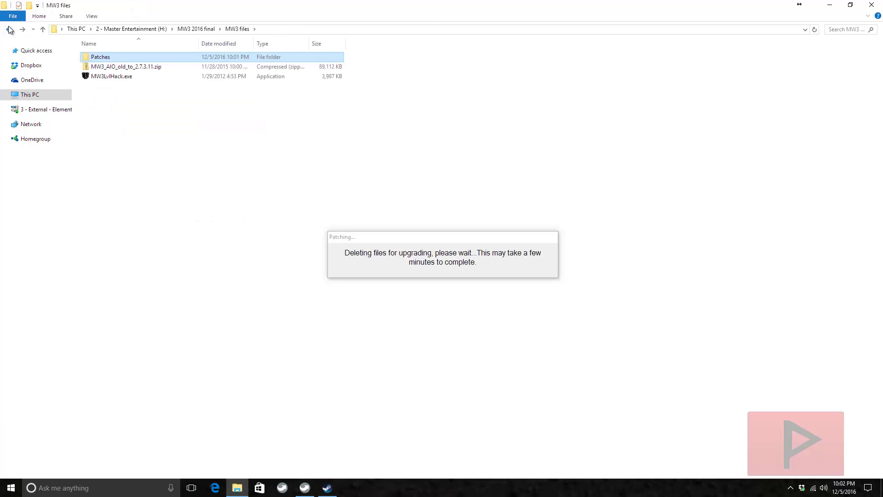
left_click(9, 30)
left_click(136, 57)
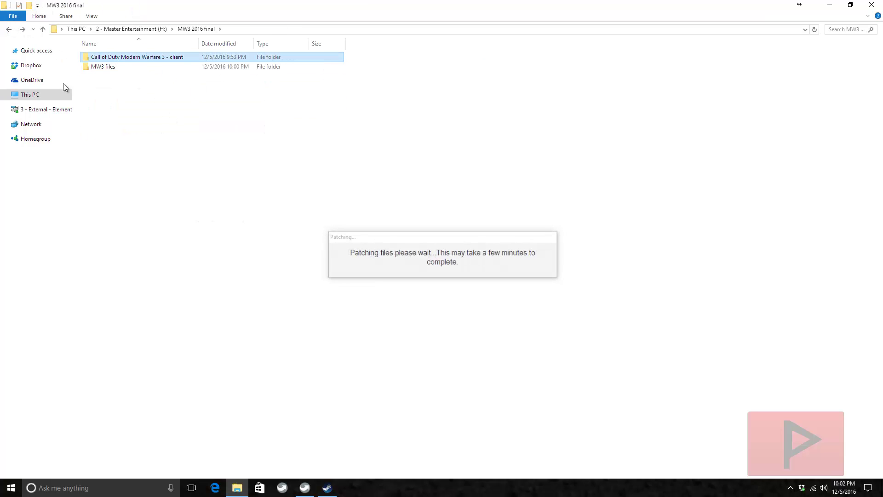
double_click(162, 57)
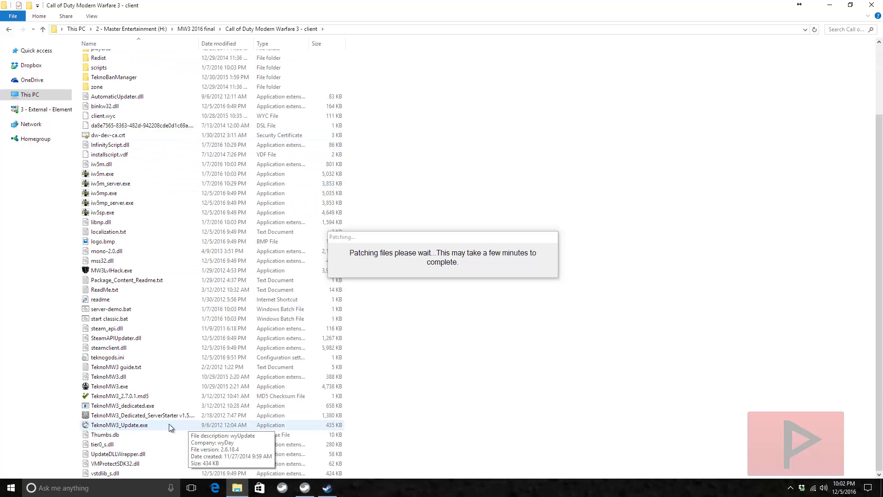
scroll(154, 367, "up", 3)
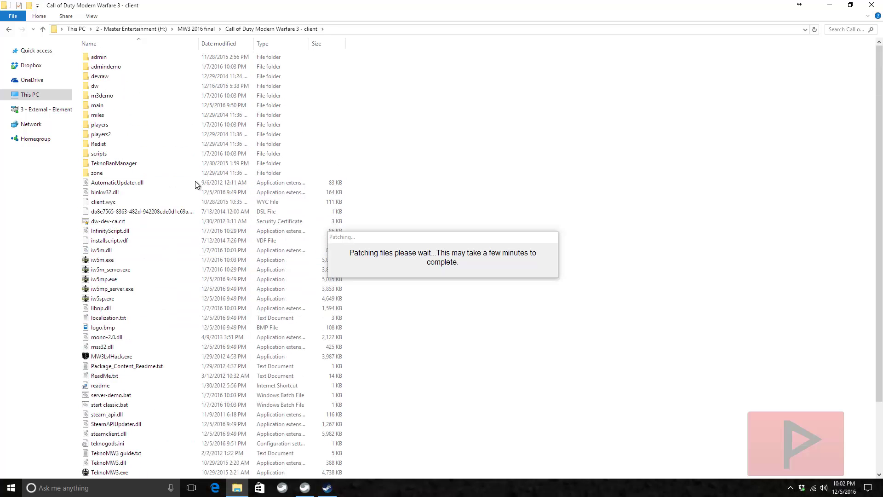
Cut the patcher's output files from VMProtectSDK32.dll to binkw32.dll, plus the main and zone folders, from the Patches folder
left_click(9, 30)
double_click(100, 67)
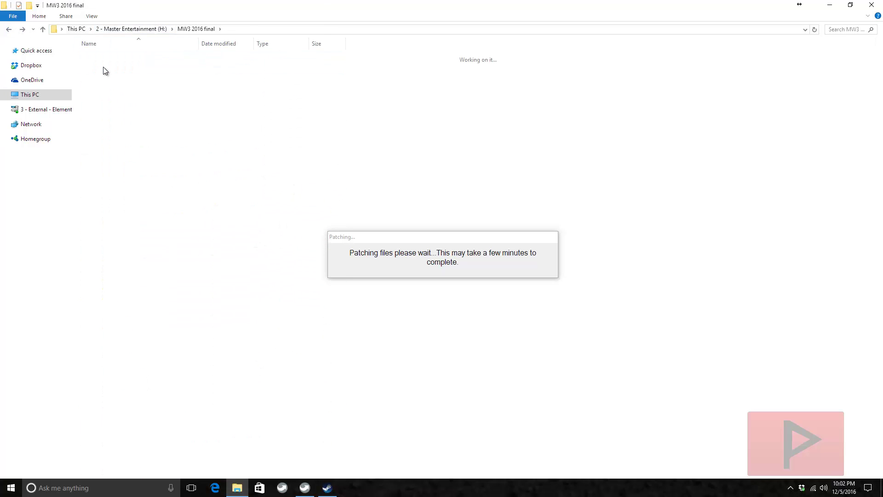
double_click(139, 58)
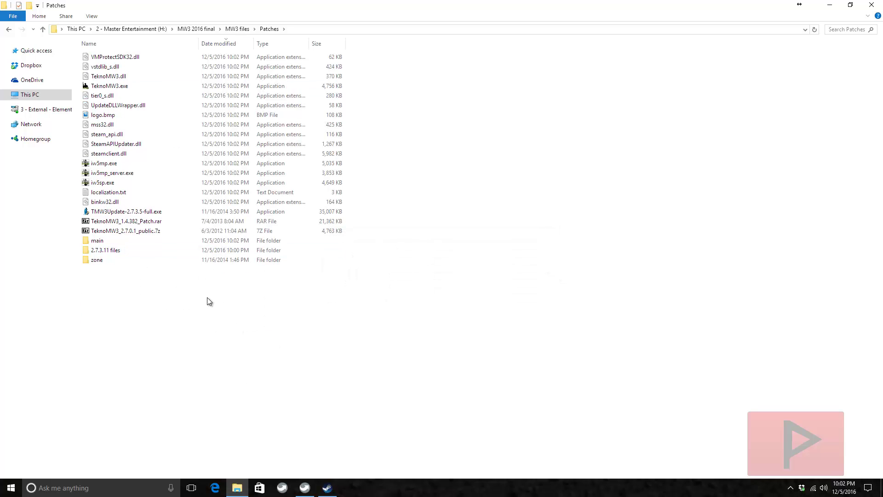
left_click(233, 44)
left_click(231, 45)
left_click(133, 202)
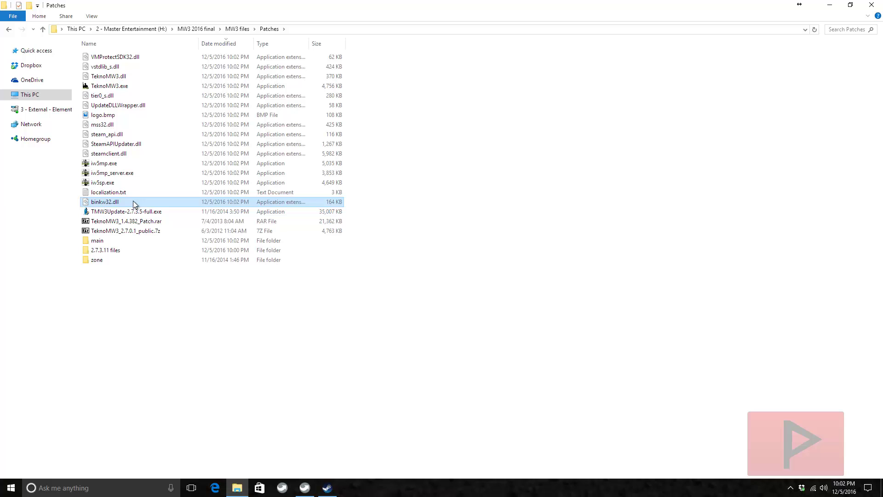
left_click(134, 57, "shift")
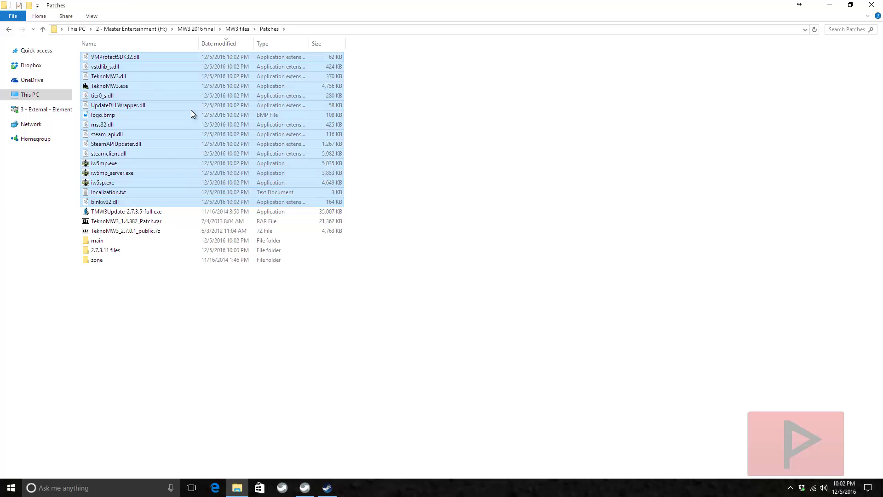
left_click(112, 242, "ctrl")
left_click(107, 262, "ctrl")
right_click(108, 263)
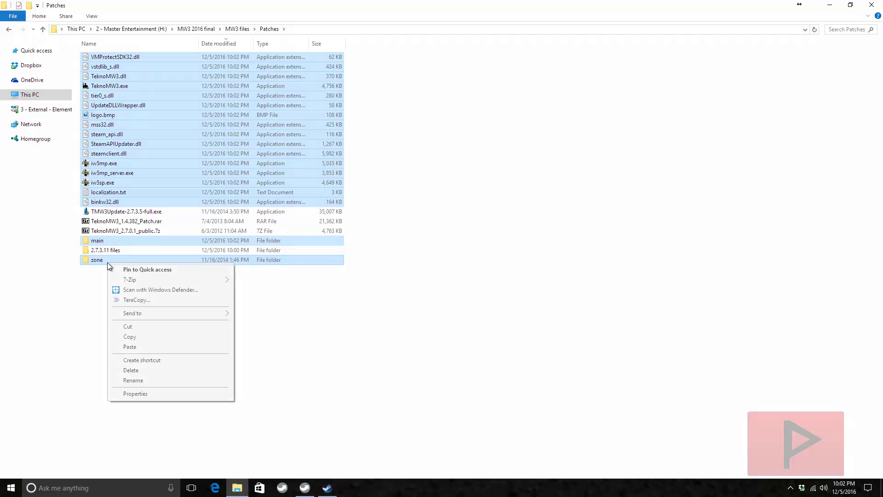
left_click(138, 326)
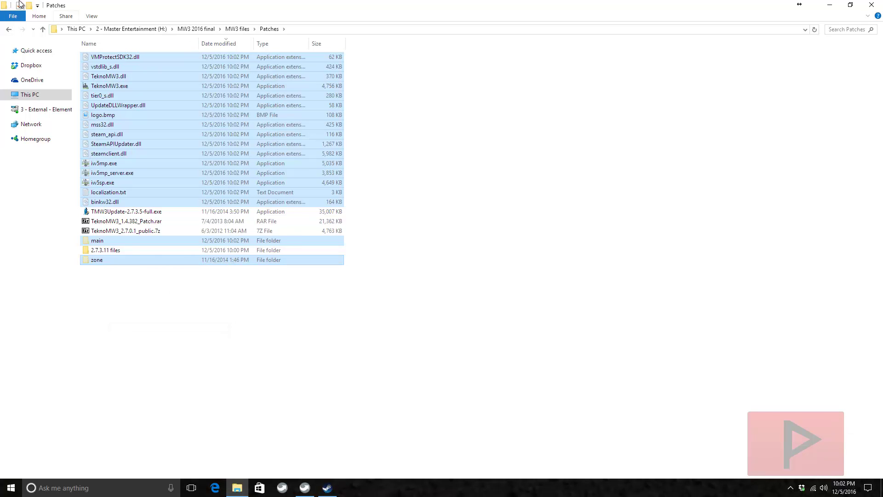
Paste the cut patch files into the Call of Duty Modern Warfare 3 - client folder, overwriting all existing files
left_click(9, 31)
left_click(10, 32)
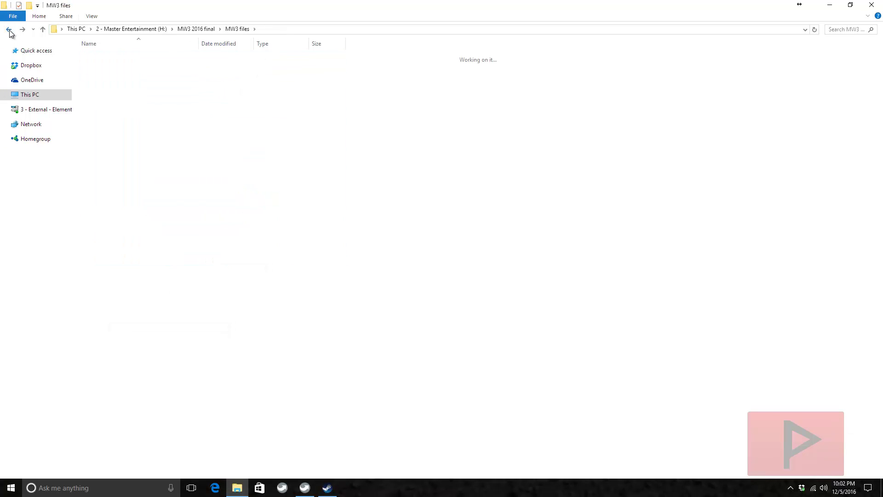
double_click(105, 60)
right_click(417, 282)
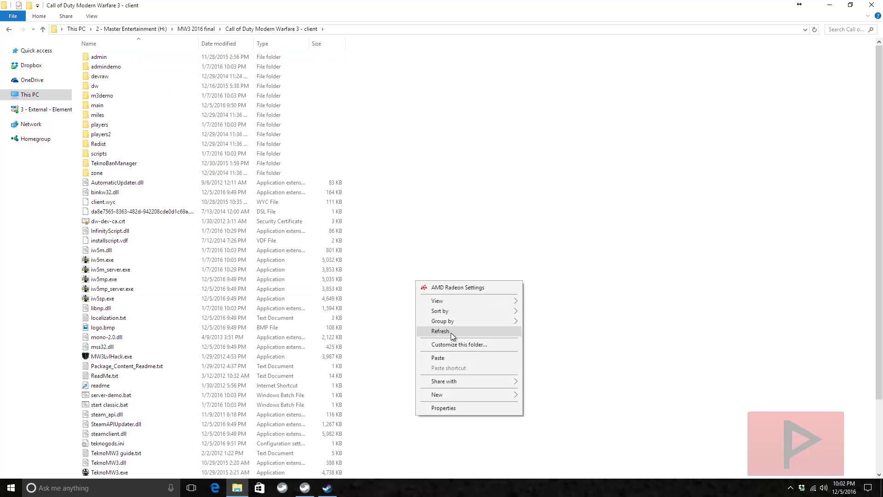
left_click(452, 358)
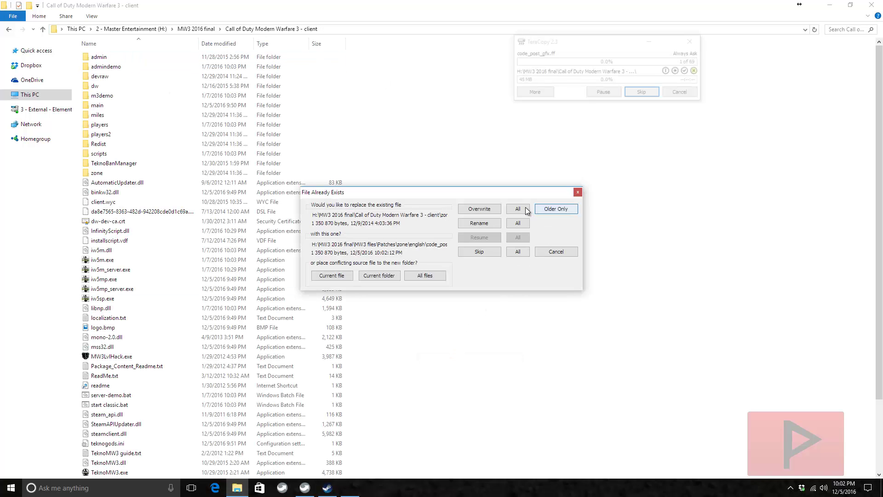
left_click(524, 211)
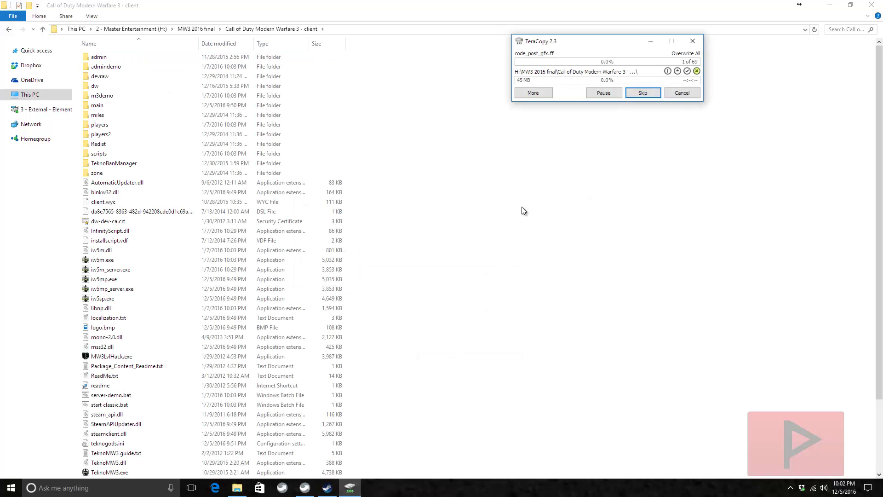
Extract Client_2.7.3.11.rar in place in the 2.7.3.11 files folder inside Patches using 7-Zip
left_click(9, 29)
left_click(120, 67)
double_click(120, 67)
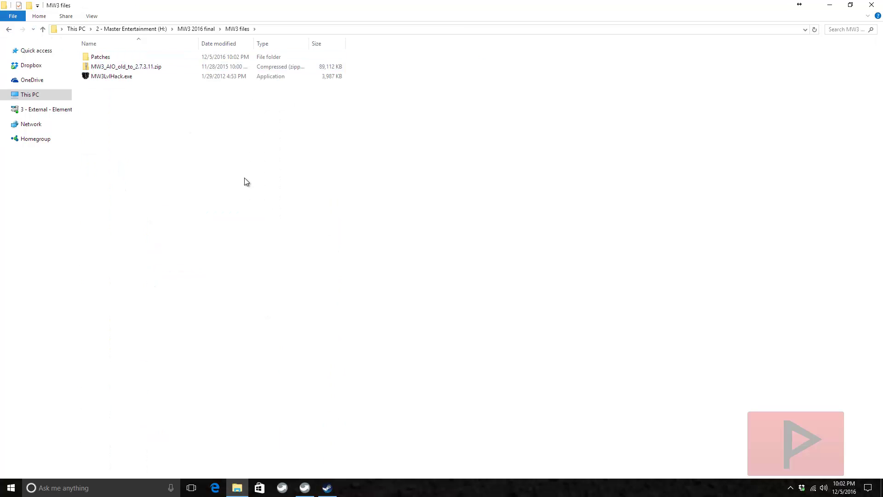
double_click(109, 57)
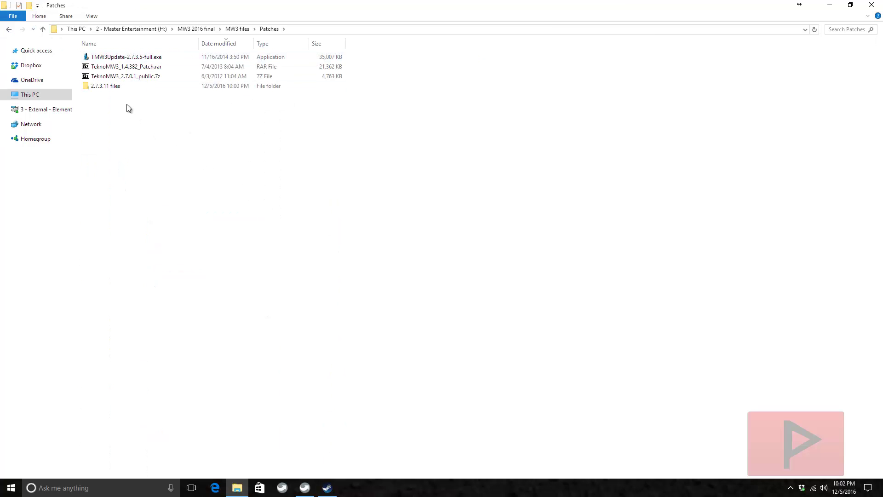
double_click(119, 87)
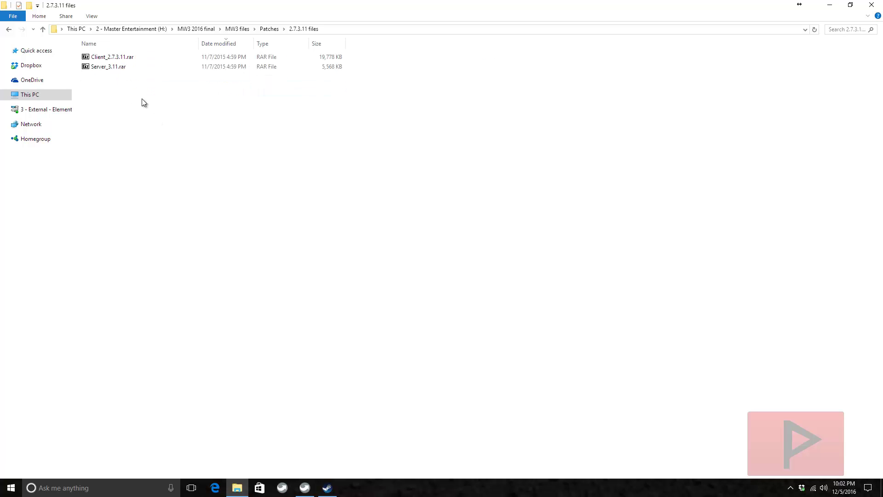
left_click(129, 59)
right_click(128, 57)
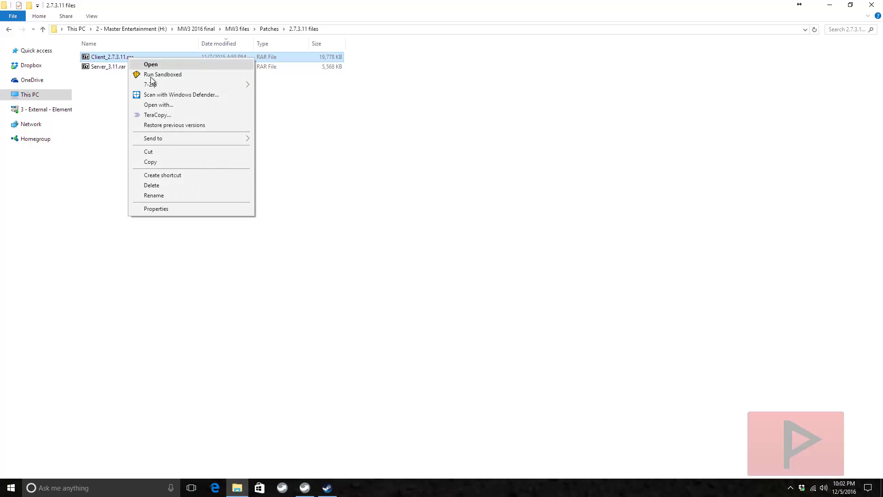
mouse_move(152, 85)
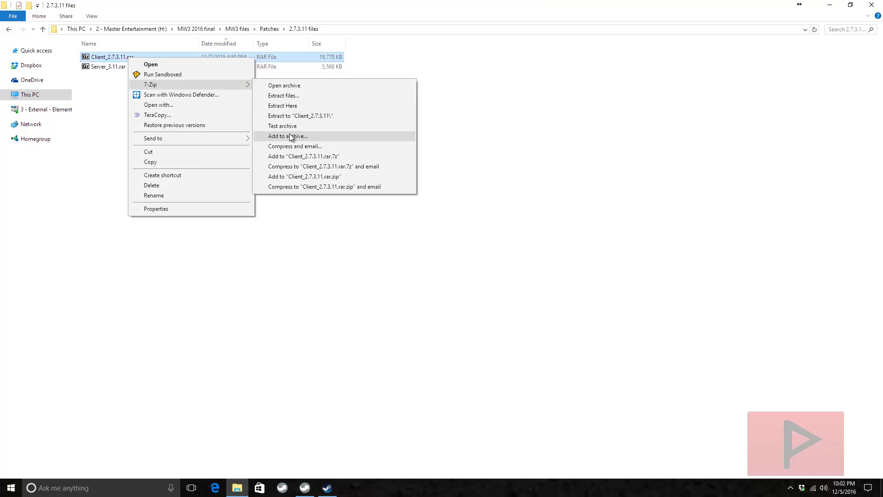
left_click(289, 106)
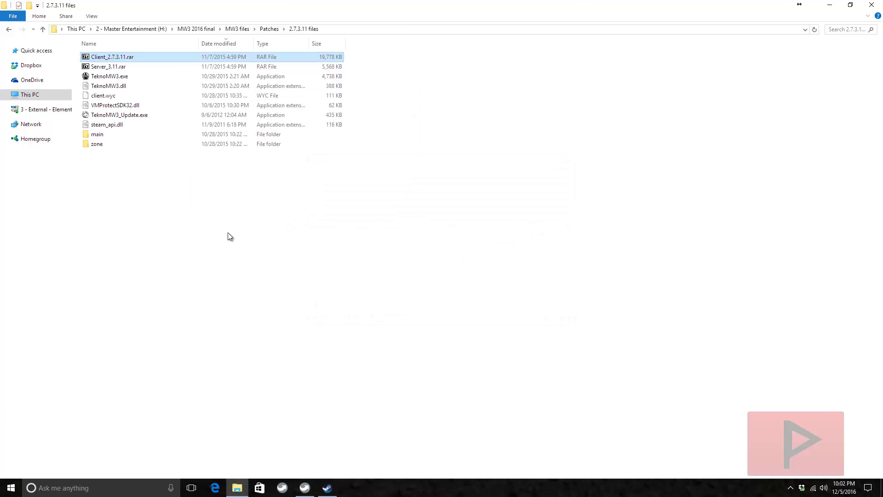
Sort the 2.7.3.11 files folder by date modified and cut the extracted items from the zone folder through TeknoMW3.exe, leaving both RAR archives
left_click(228, 46)
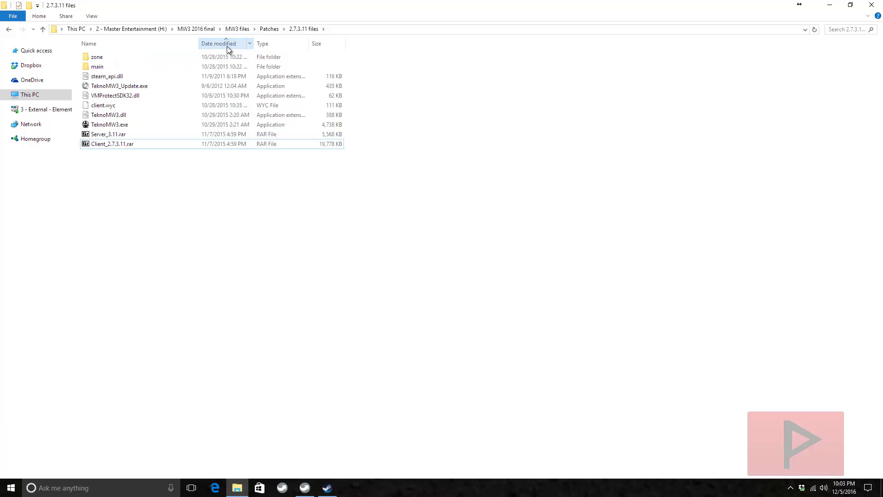
left_click(154, 126)
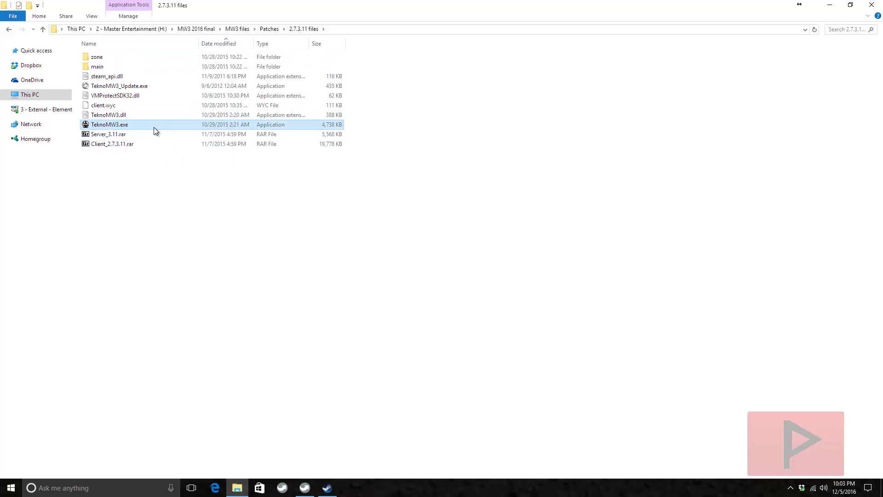
left_click(123, 58, "shift")
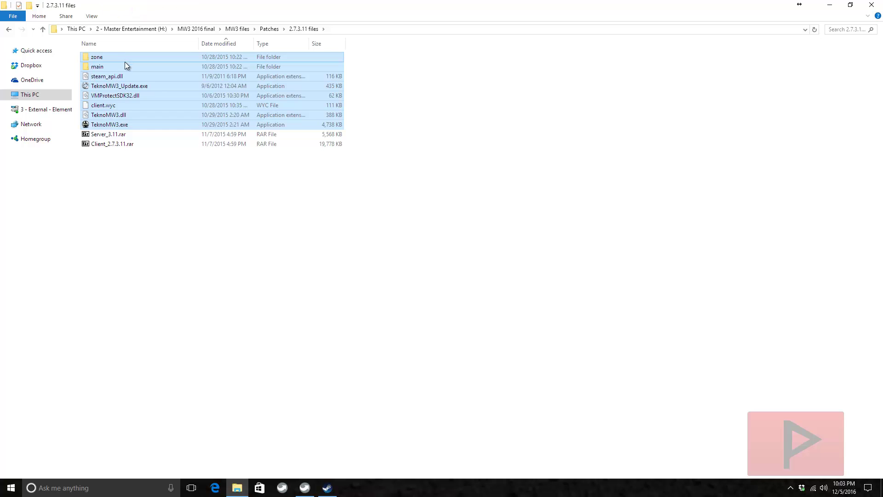
right_click(133, 77)
left_click(167, 147)
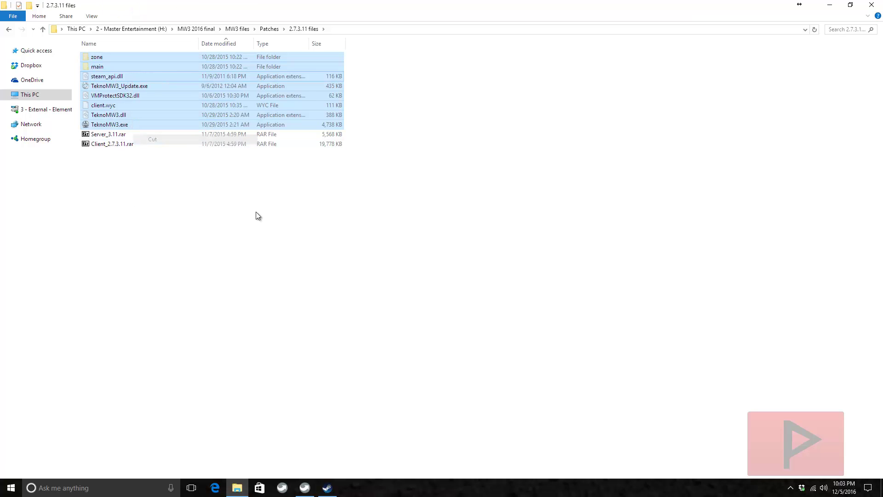
Paste the cut 2.7.3.11 files into the Call of Duty Modern Warfare 3 - client folder, replacing the existing files
left_click(196, 29)
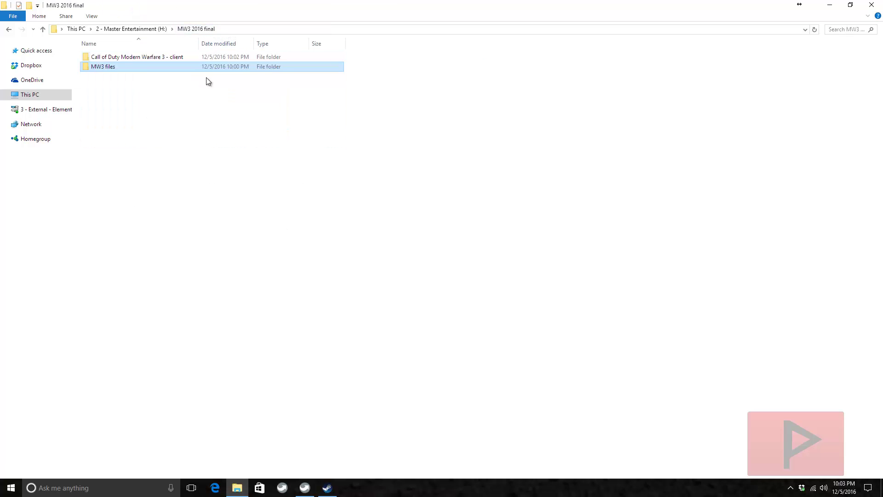
double_click(140, 58)
right_click(425, 189)
left_click(460, 258)
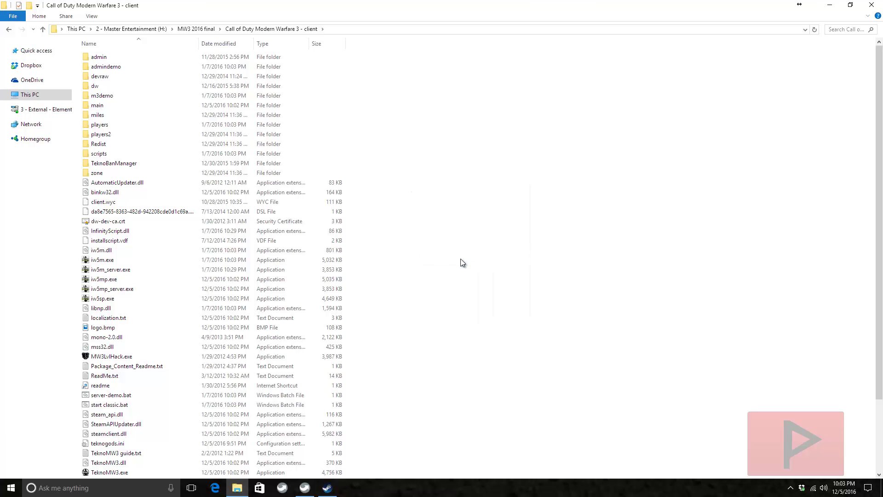
left_click(518, 208)
Launch TeknoMW3.exe from the client folder and save the player settings in its launcher
scroll(485, 255, "down", 3)
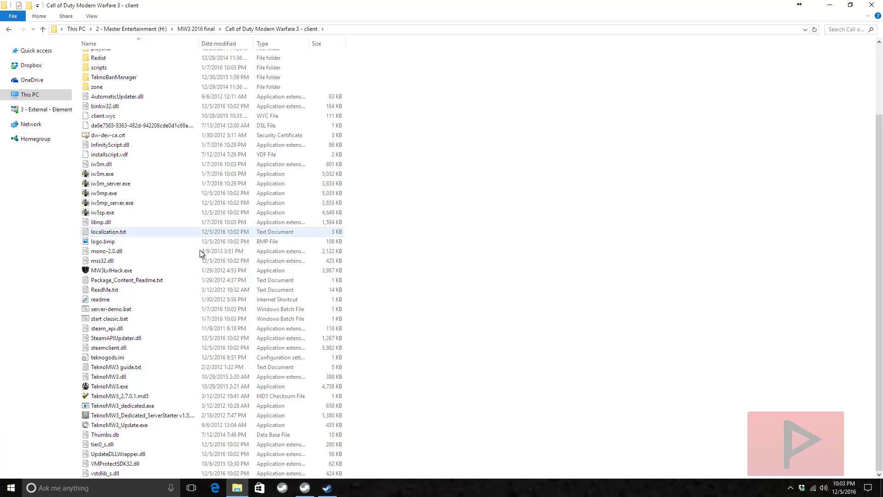
double_click(145, 389)
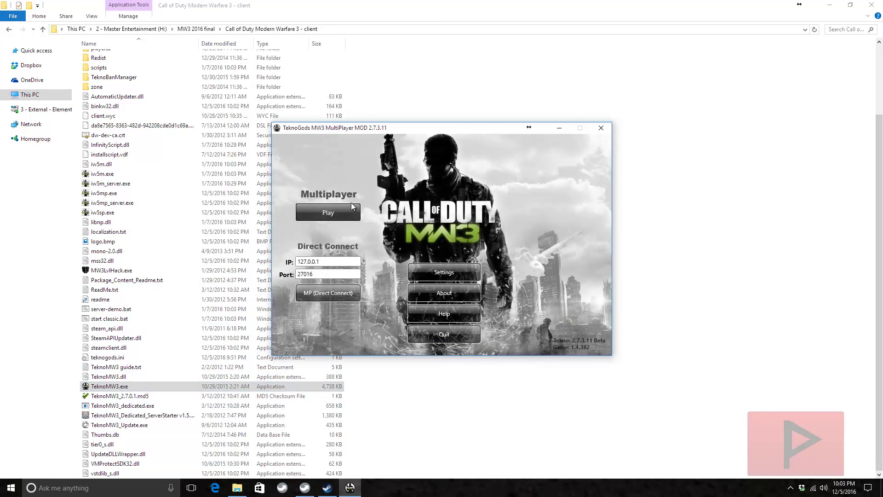
left_click(435, 272)
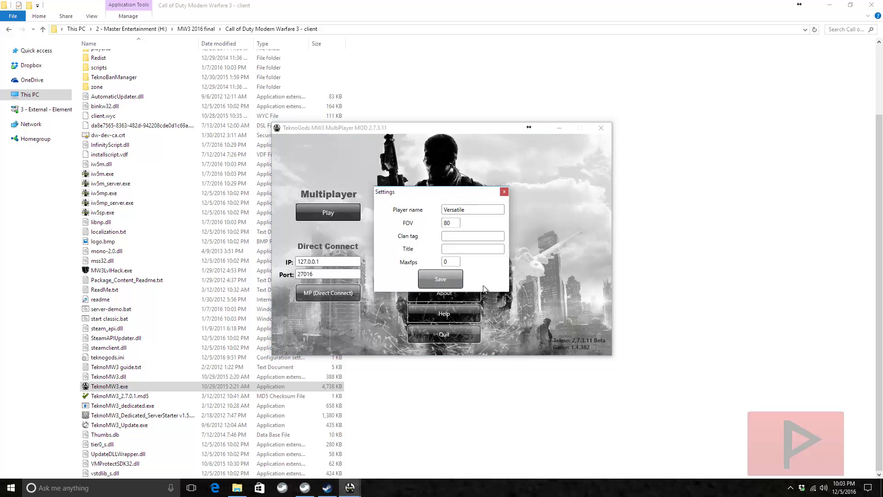
left_click(450, 281)
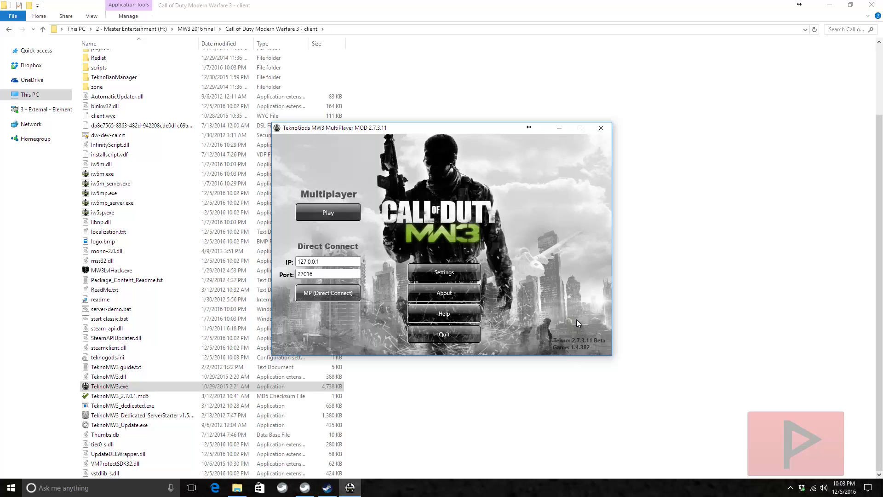
Review the compatibility and run-as-administrator options in the properties of TeknoMW3.exe, closing them without changes
right_click(164, 383)
left_click(183, 377)
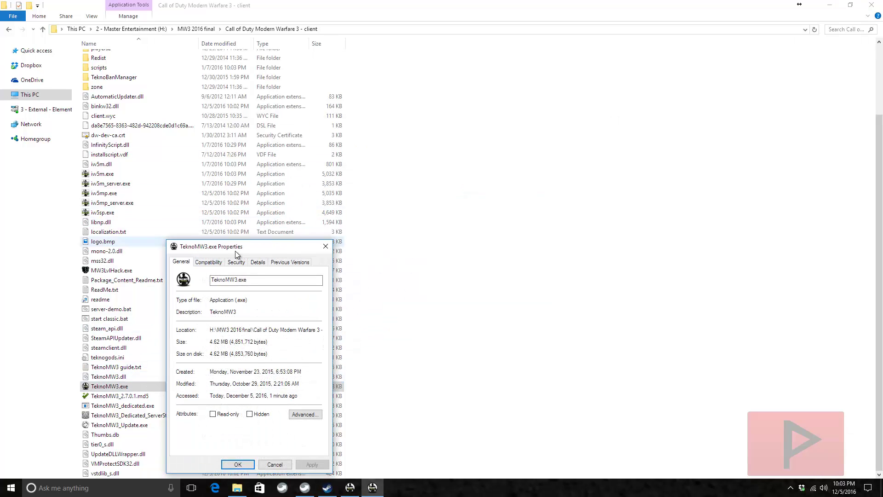
left_click_drag(237, 251, 237, 174)
left_click(208, 184)
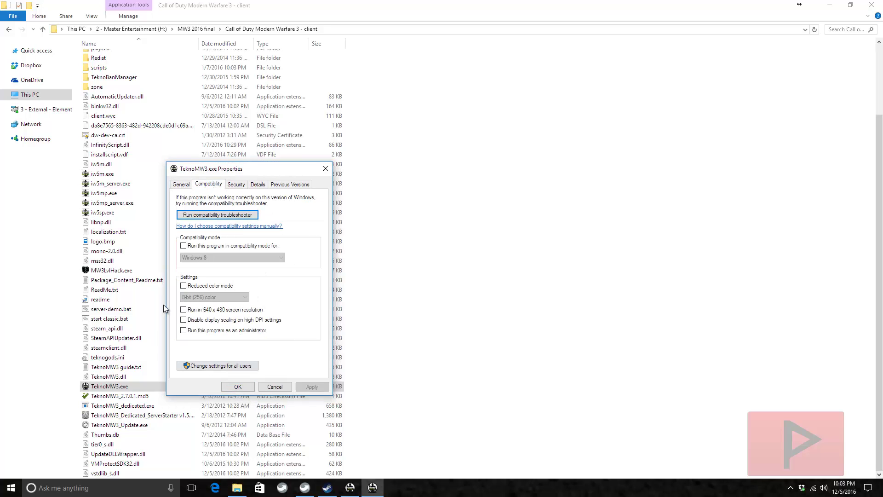
left_click(275, 386)
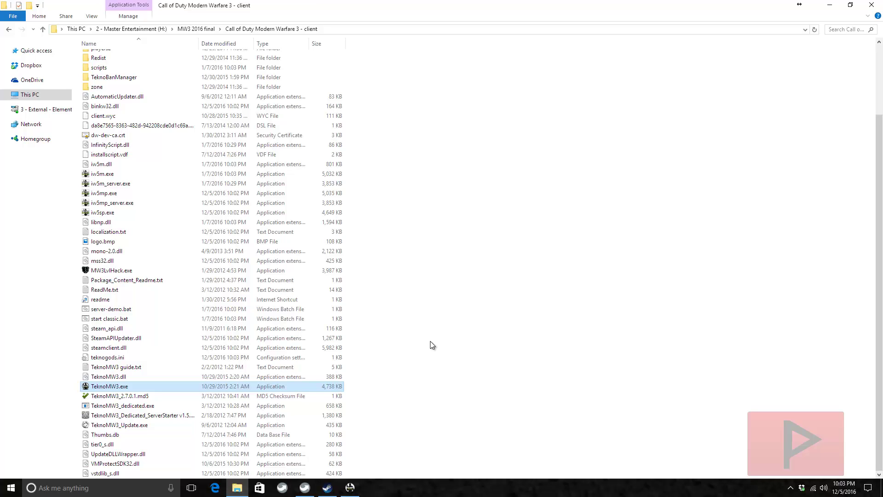
Return to the TeknoMW3 launcher for multiplayer and check the server browser and remote console settings in the game's dedicated server options
left_click(350, 488)
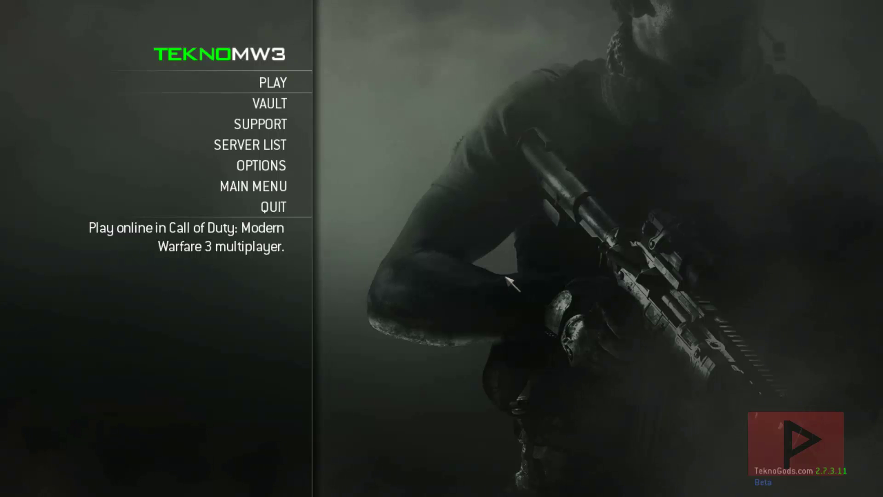
left_click(285, 166)
left_click(285, 167)
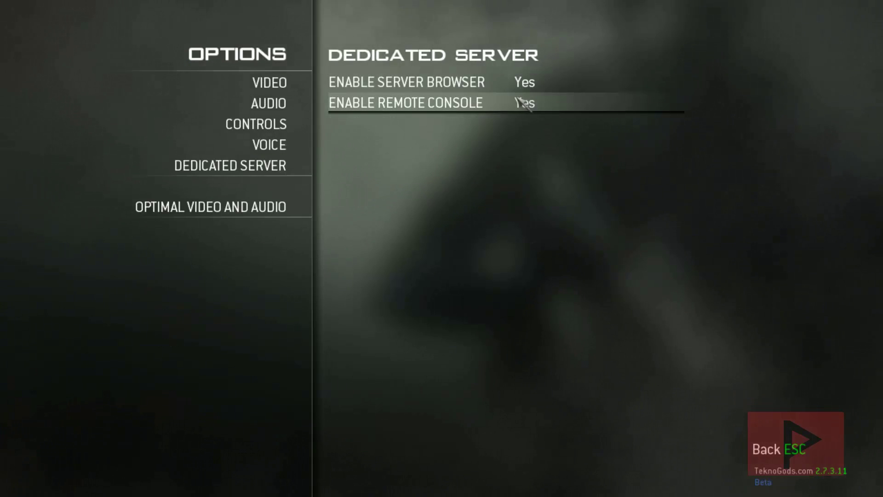
key("Escape")
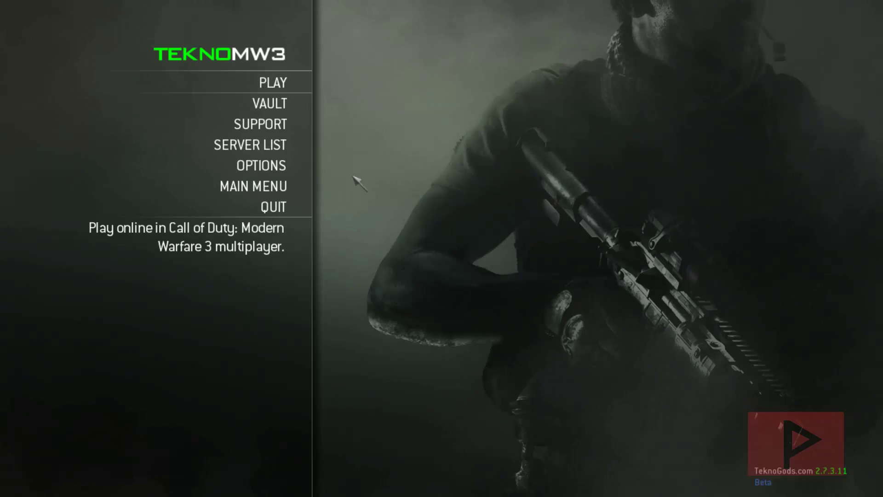
Join the Winx Club! #1 ROT HC server on Dome from the internet server list and enter the match with an auto-assigned team
left_click(303, 145)
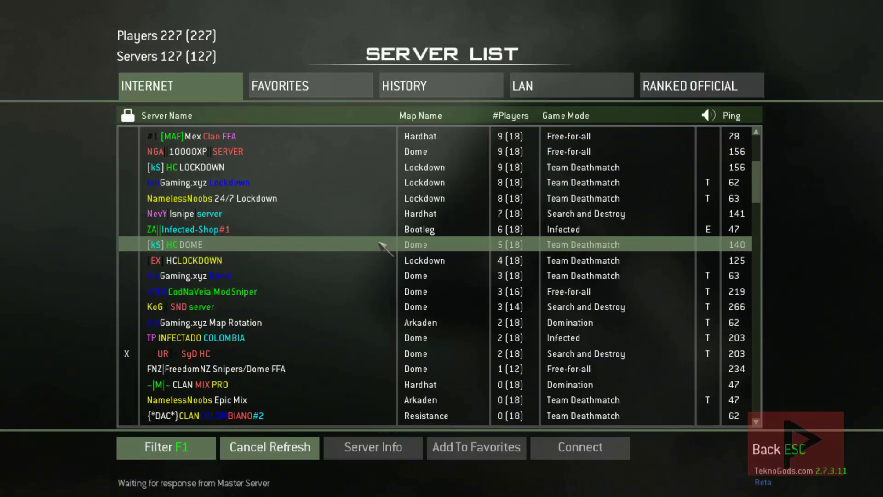
scroll(437, 245, "up", 4)
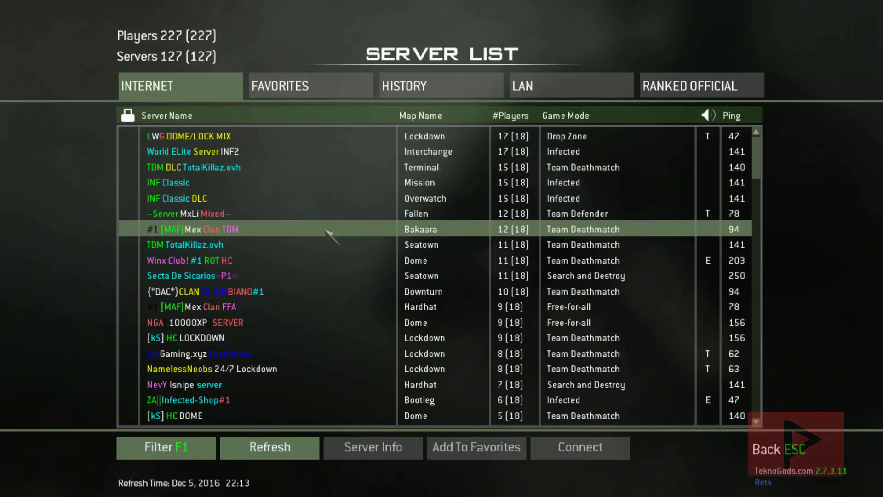
double_click(278, 264)
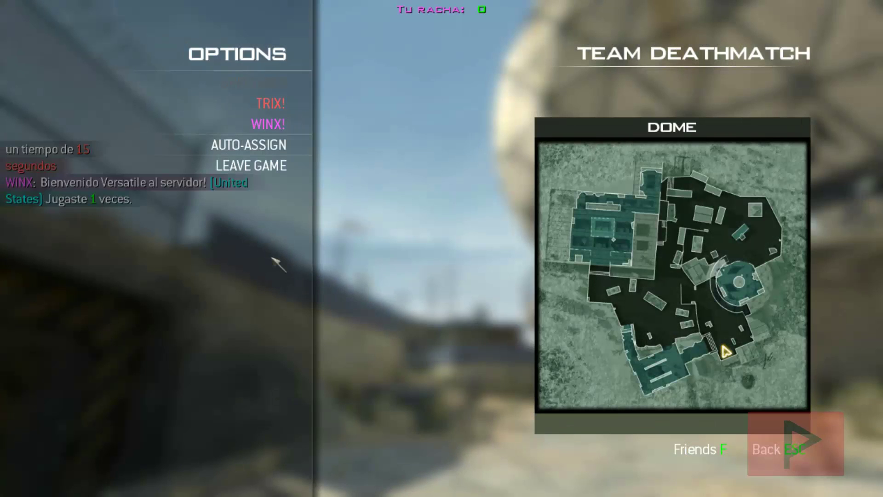
left_click(277, 146)
key("Return")
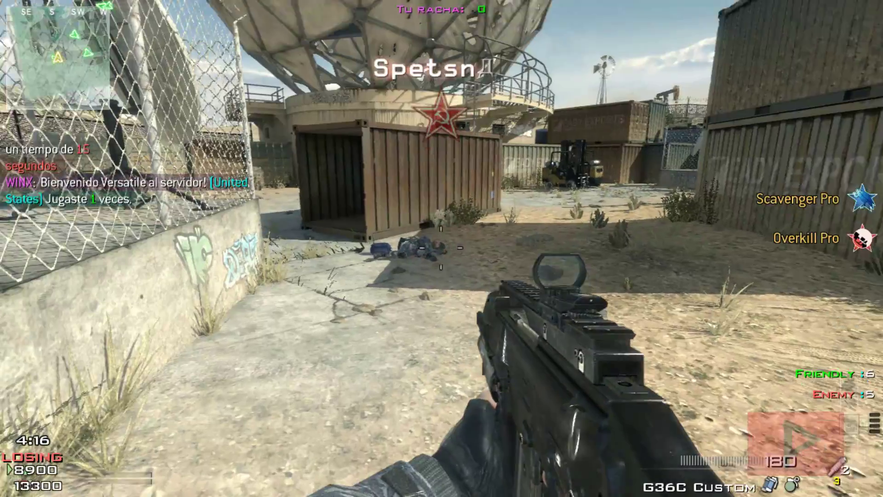
Play the Team Deathmatch on Dome, sprinting through the map, aiming and firing, and respawn after being killed
key("w")
key("shift")
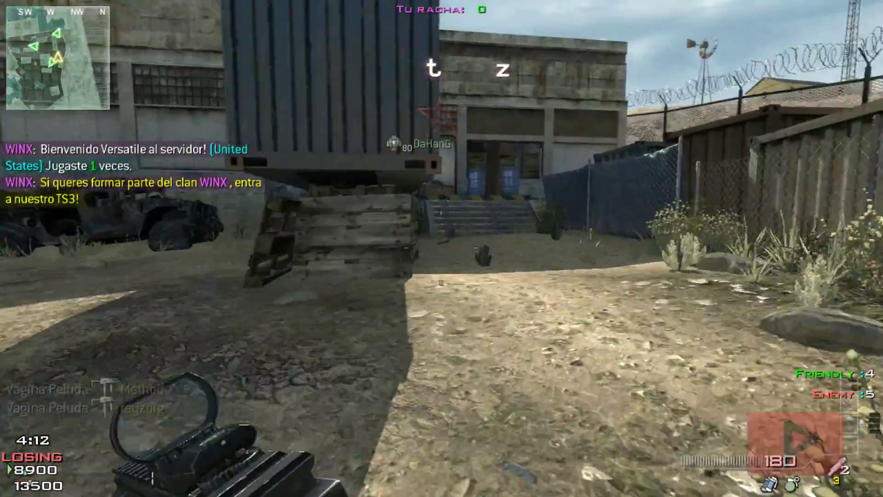
key("shift")
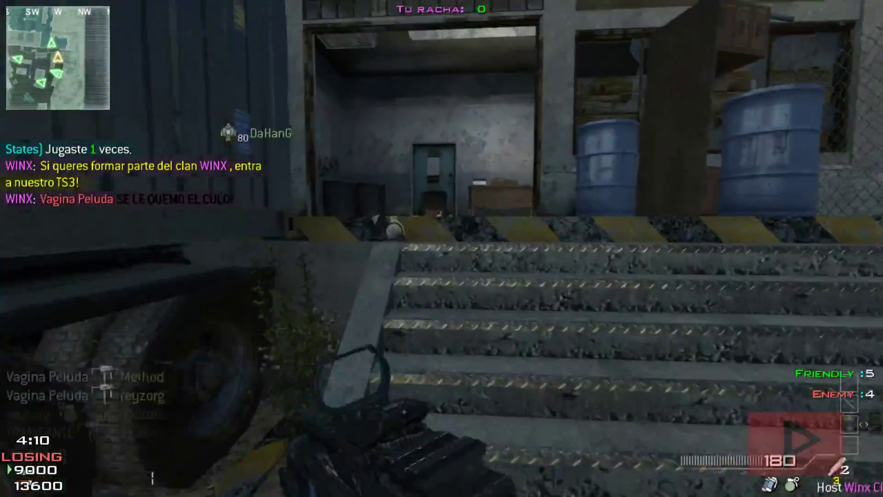
key("w")
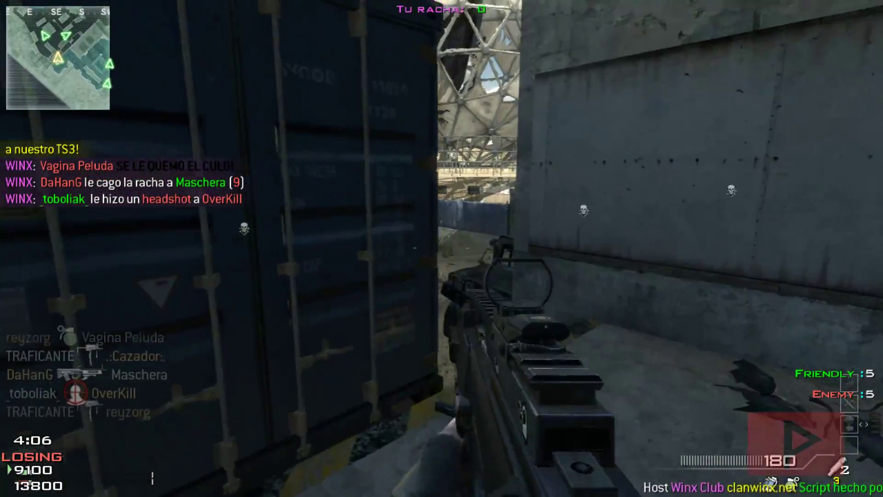
right_click(442, 248)
left_click(442, 249)
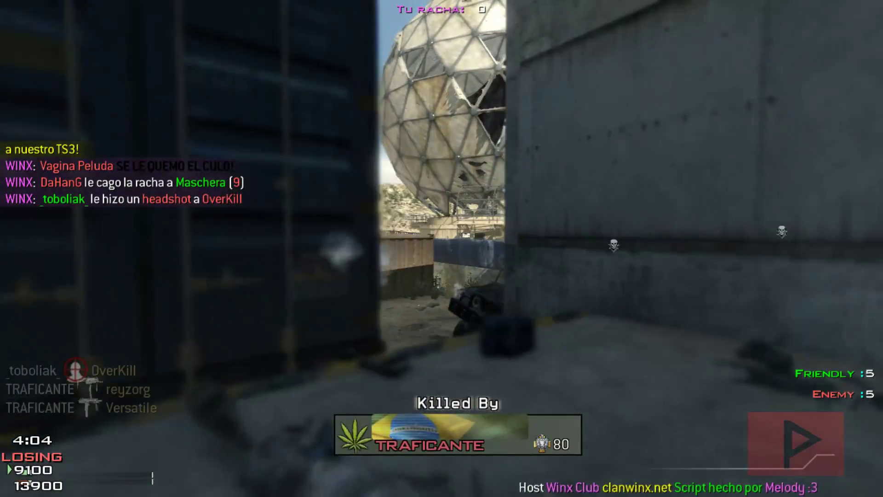
key("f")
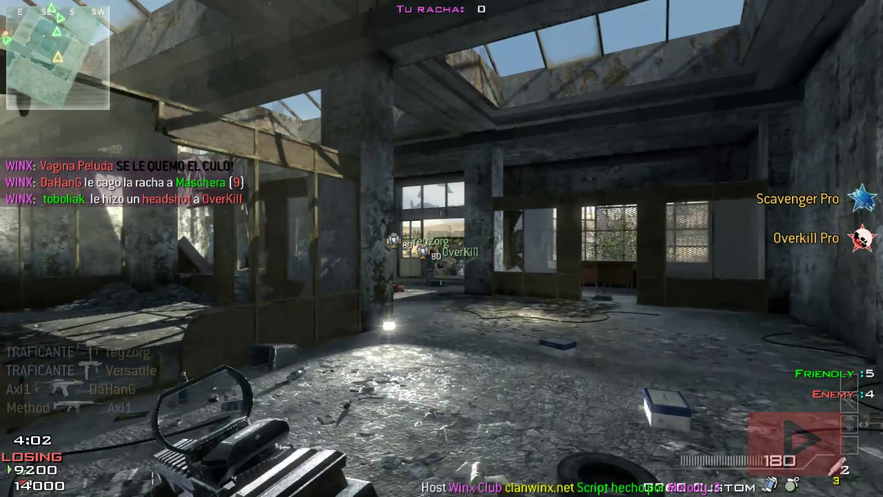